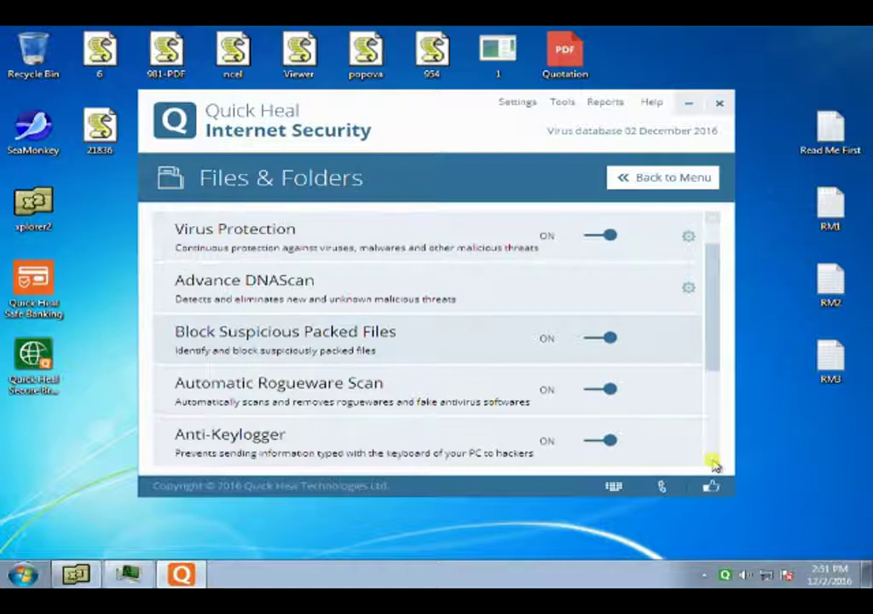
- Review the protection settings listed under Files & Folders and Emails, and return to the main menu
scroll(714, 464, down, 1)
scroll(713, 461, down, 1)
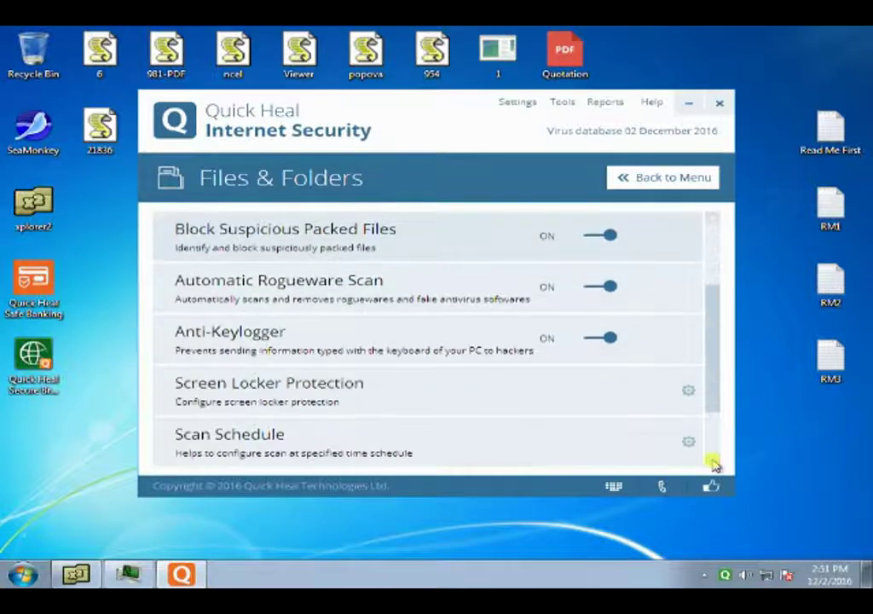
scroll(714, 462, down, 2)
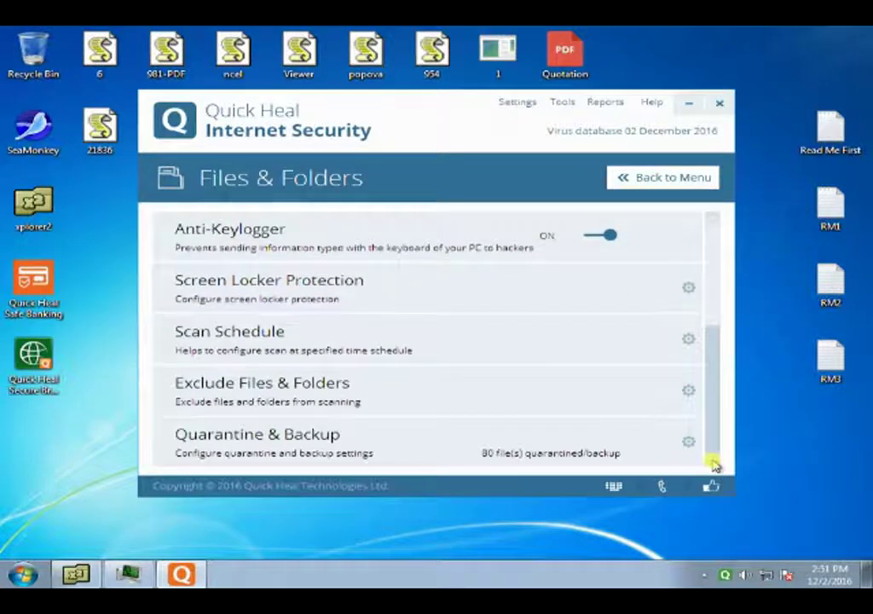
click(651, 177)
click(359, 288)
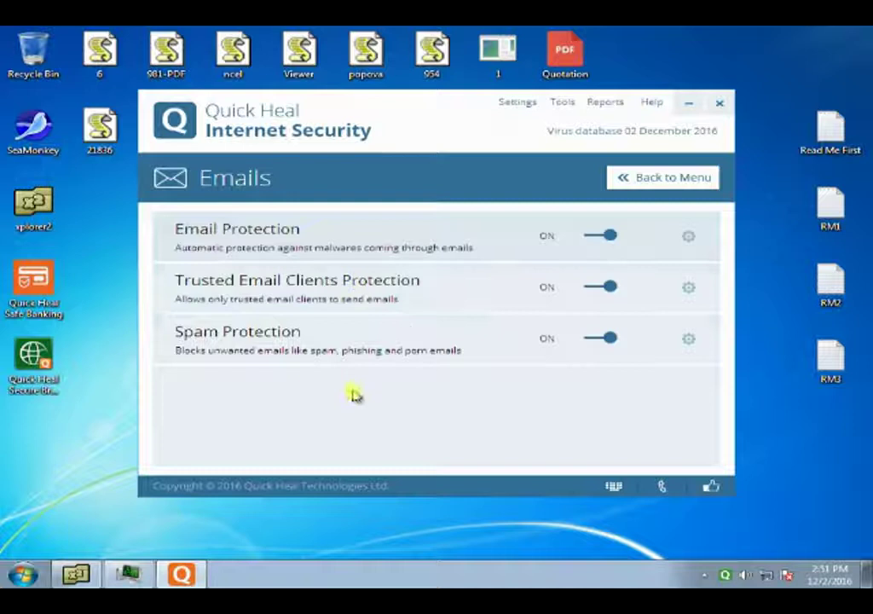
click(633, 184)
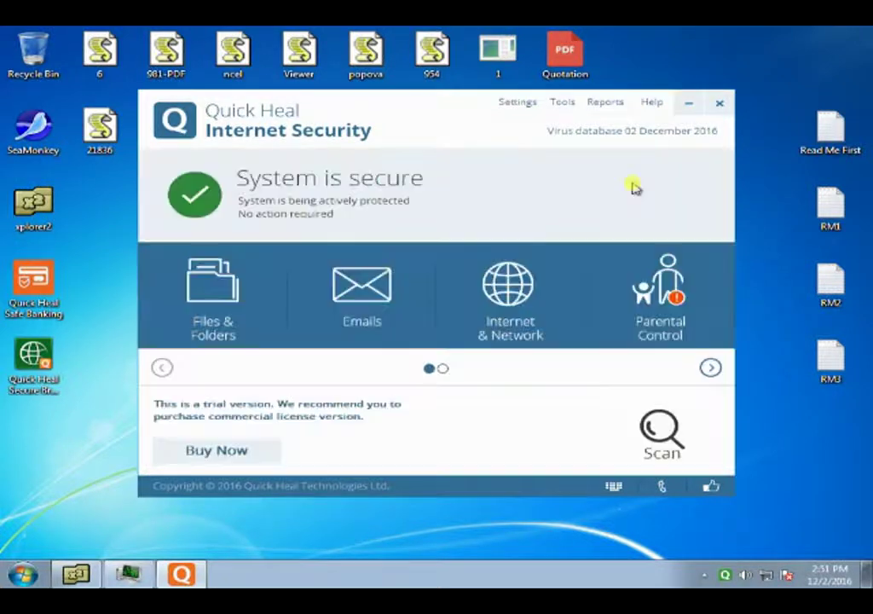
- Review all the Internet & Network protection settings, and close the security suite's window
click(501, 289)
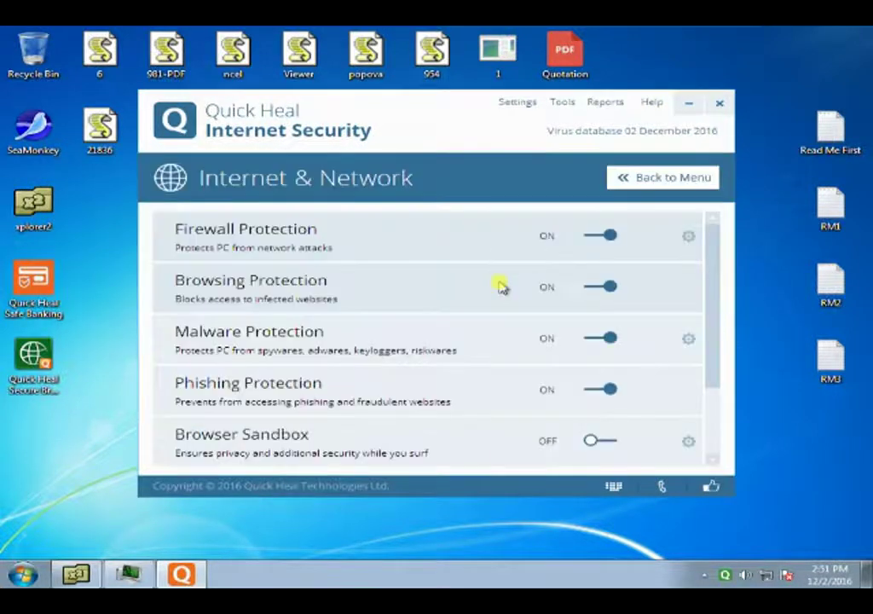
click(714, 461)
click(714, 460)
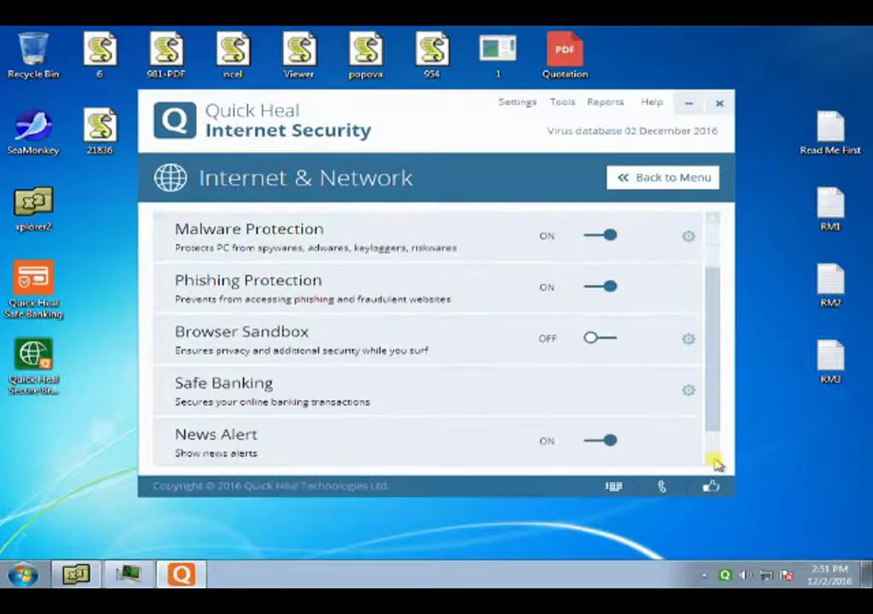
click(714, 460)
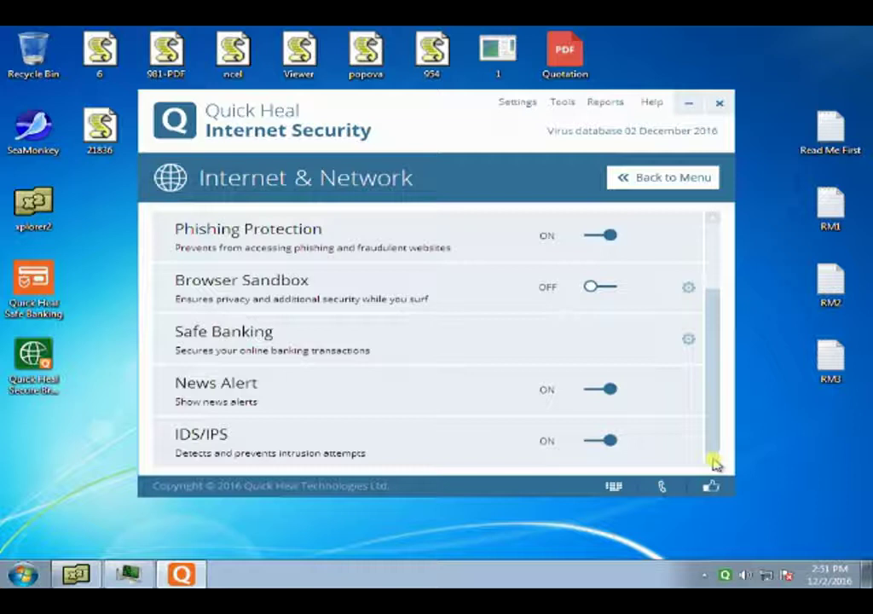
click(654, 182)
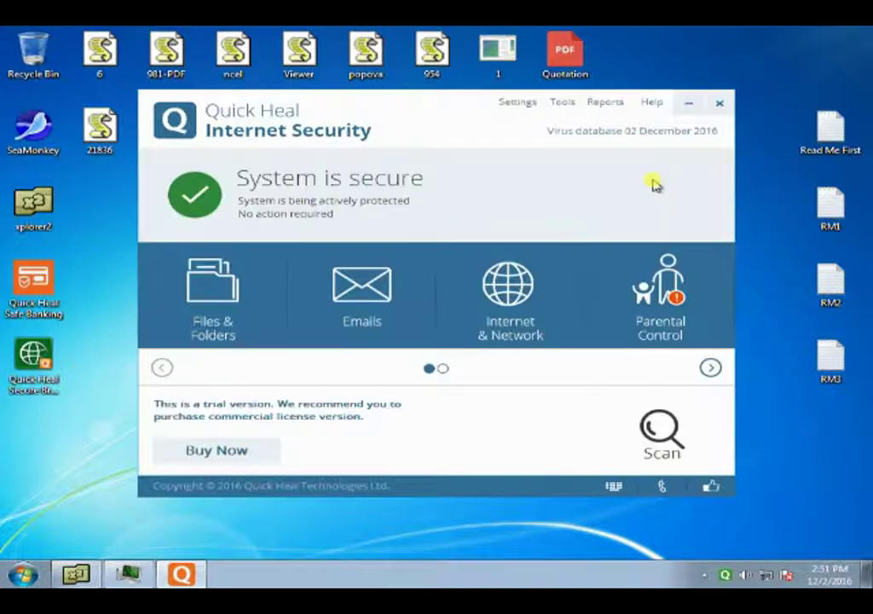
click(719, 103)
- Read the desktop notes Read Me First, RM1 and RM2 one after another, closing each one
double_click(805, 129)
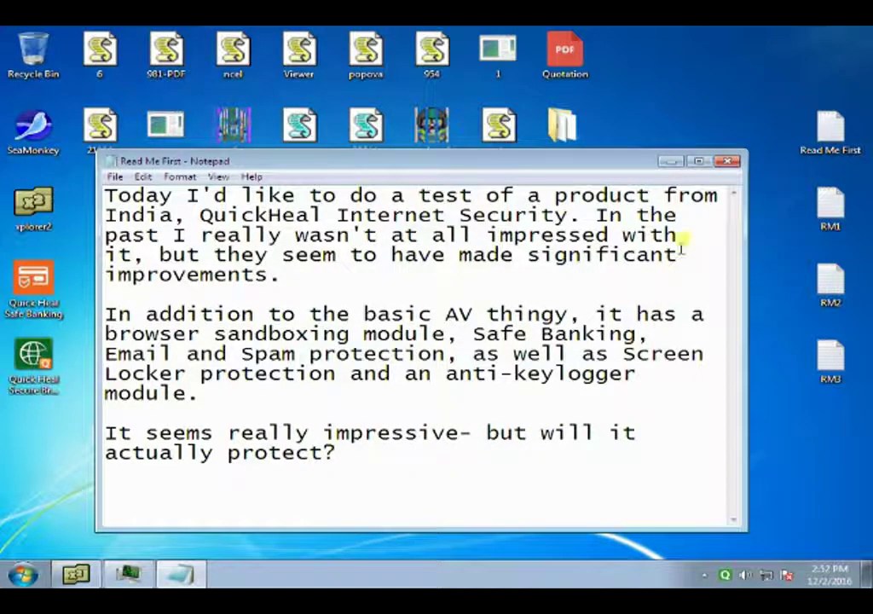
click(727, 162)
double_click(813, 202)
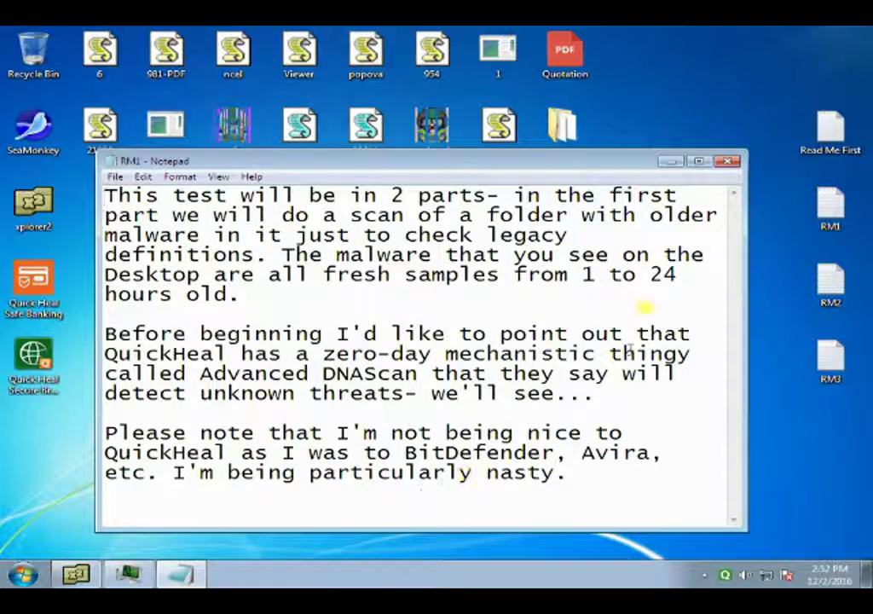
click(726, 161)
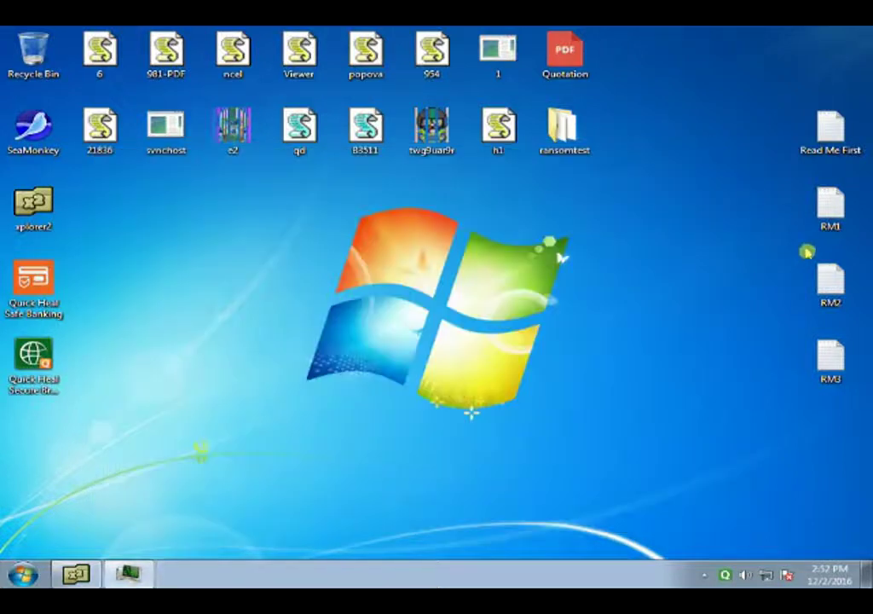
double_click(828, 281)
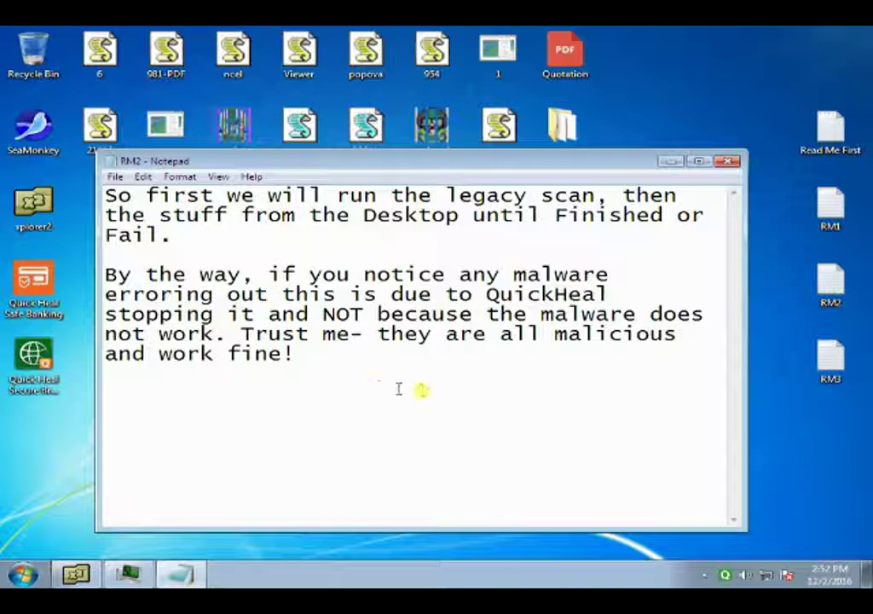
click(727, 161)
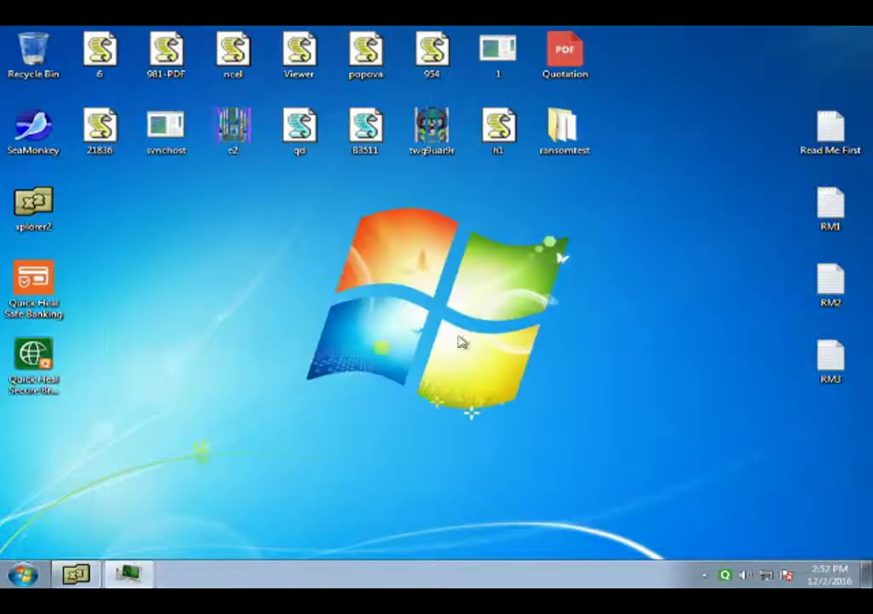
- Scan the ransomtest folder from xplorer² with Quick Heal Internet Security, and close the scanner when the scan finishes
click(75, 571)
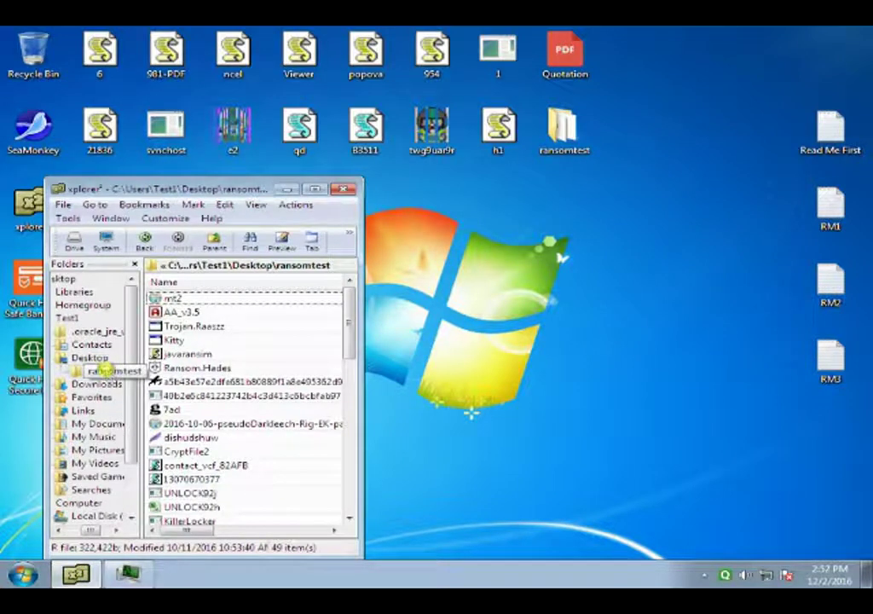
right_click(85, 369)
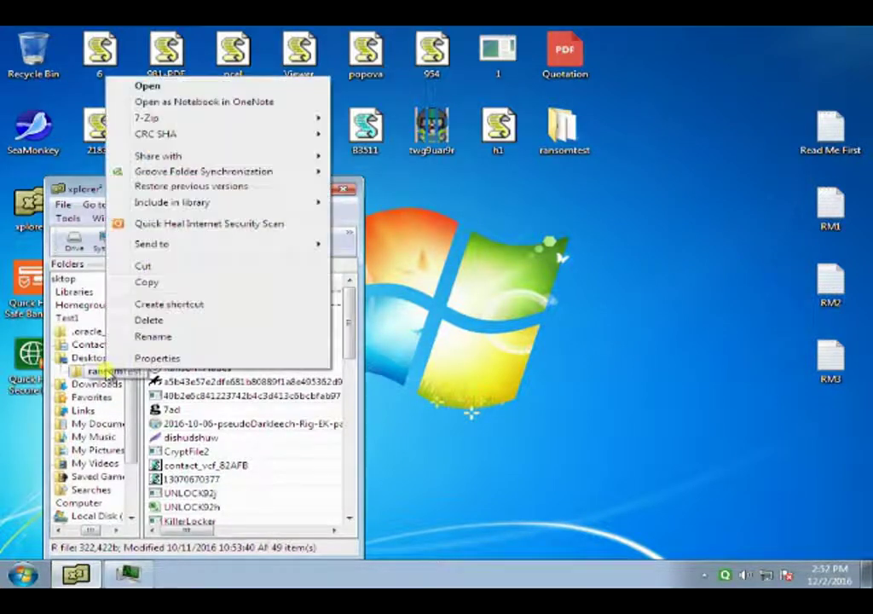
click(196, 225)
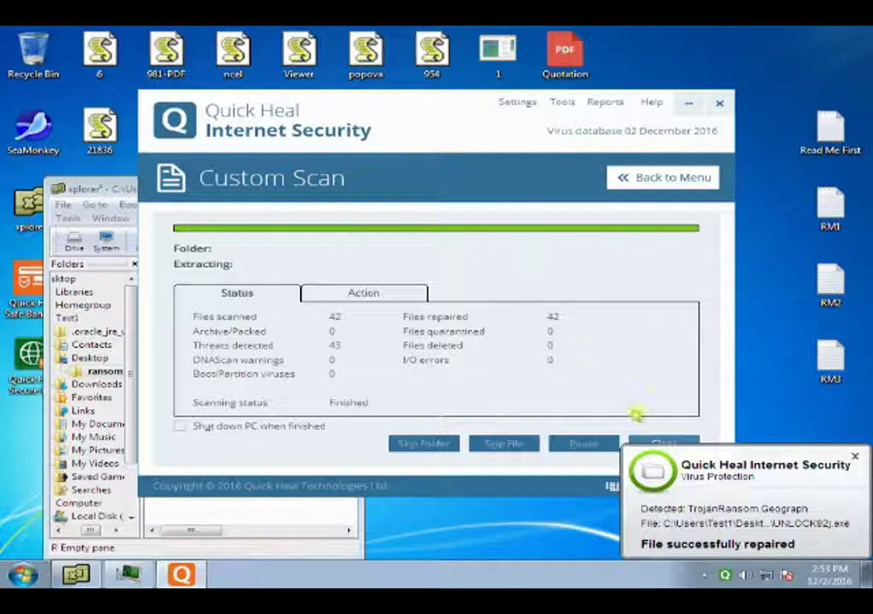
click(651, 443)
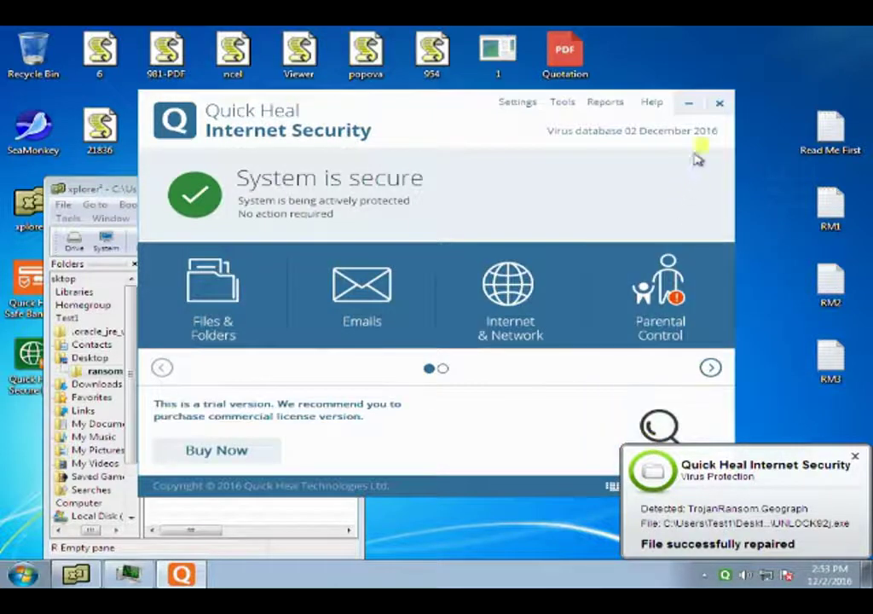
click(720, 103)
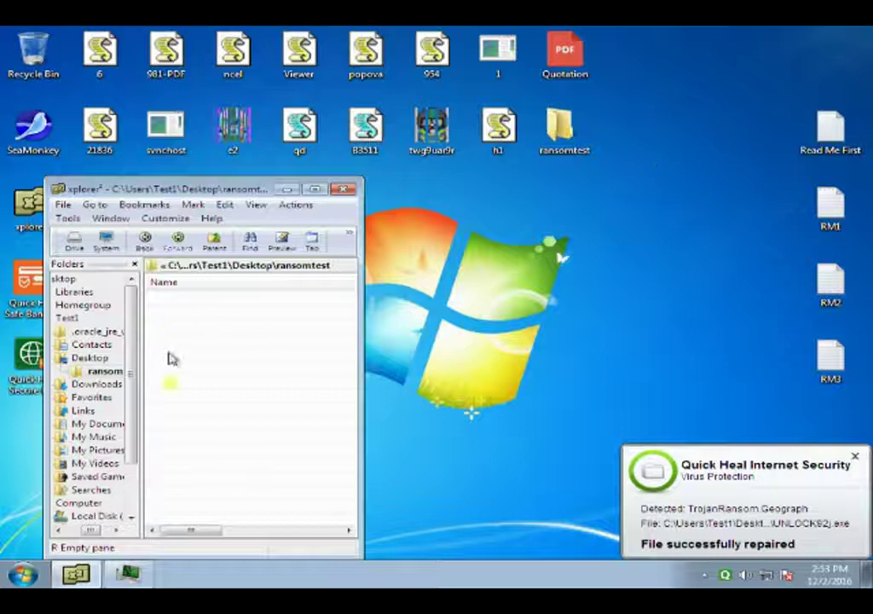
- Scan the Desktop folder with Quick Heal Internet Security, and close both the scanner and the file manager when finished
right_click(91, 359)
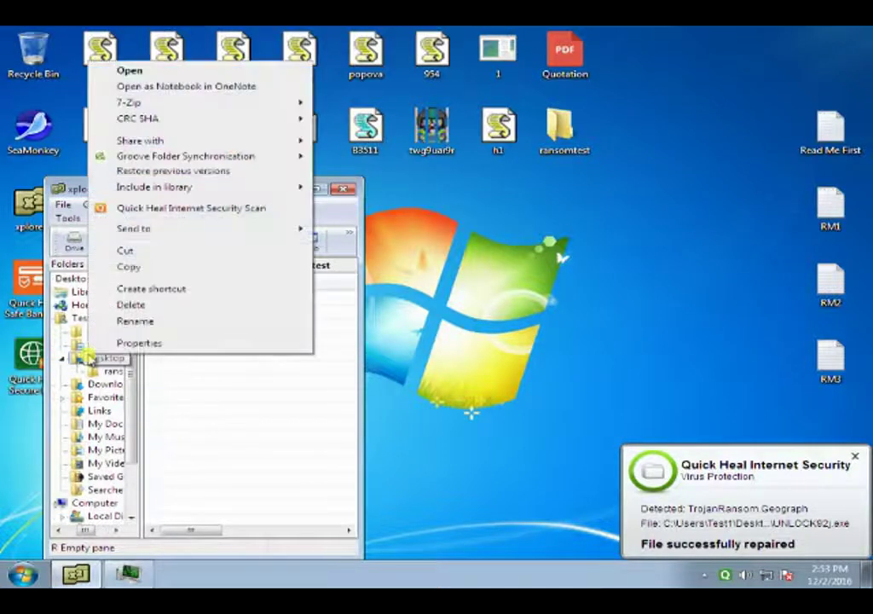
click(179, 208)
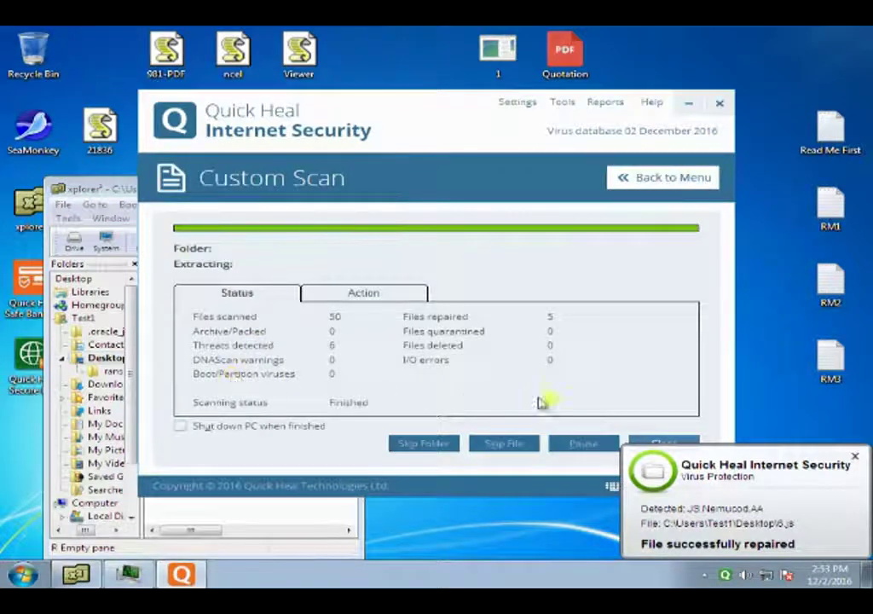
click(654, 441)
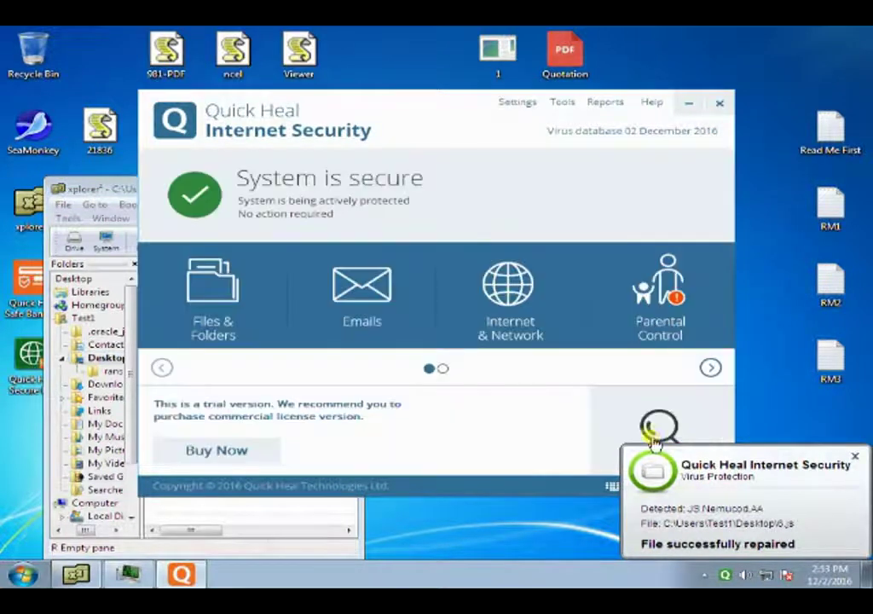
click(719, 103)
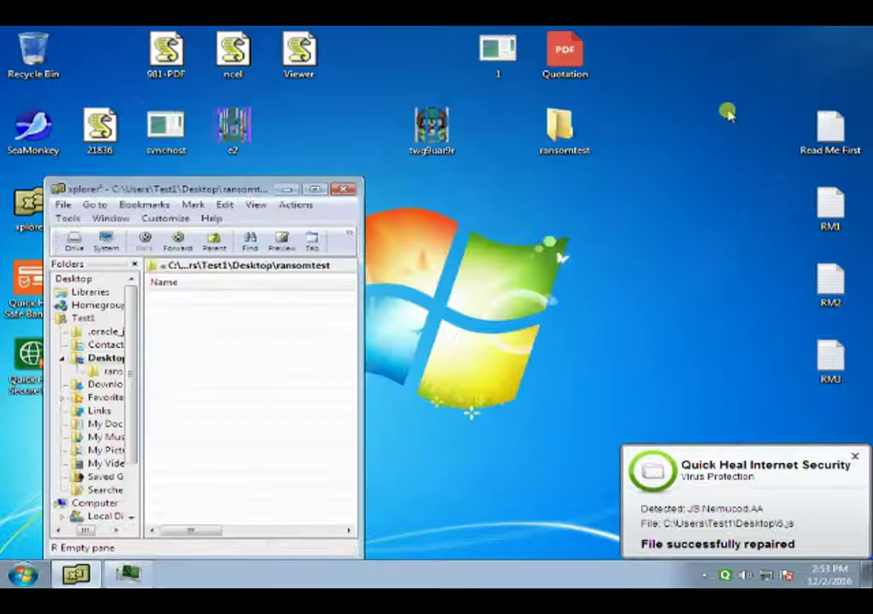
click(343, 188)
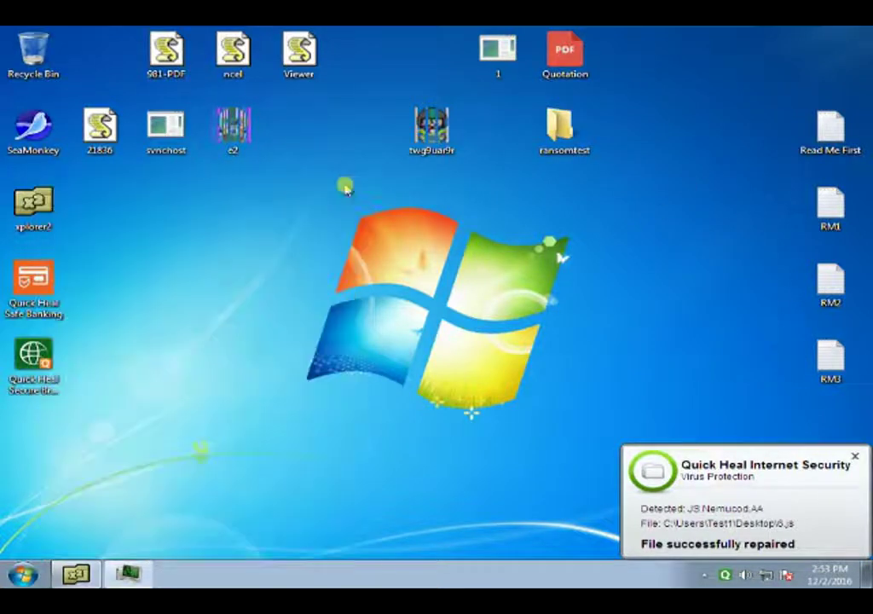
- Show the running processes in Windows Task Manager, run the 21836 script sample, and cancel its two unknown-file dialogs
click(132, 574)
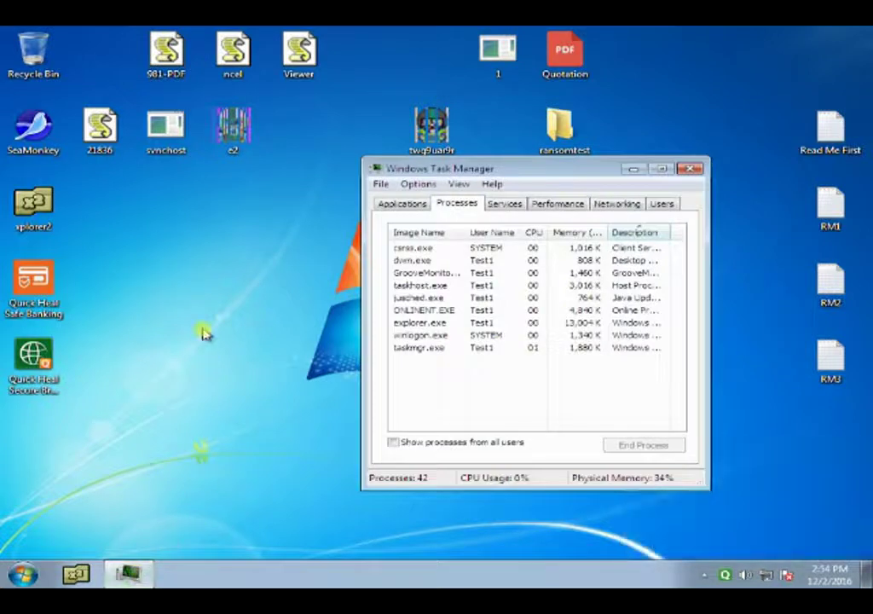
double_click(92, 132)
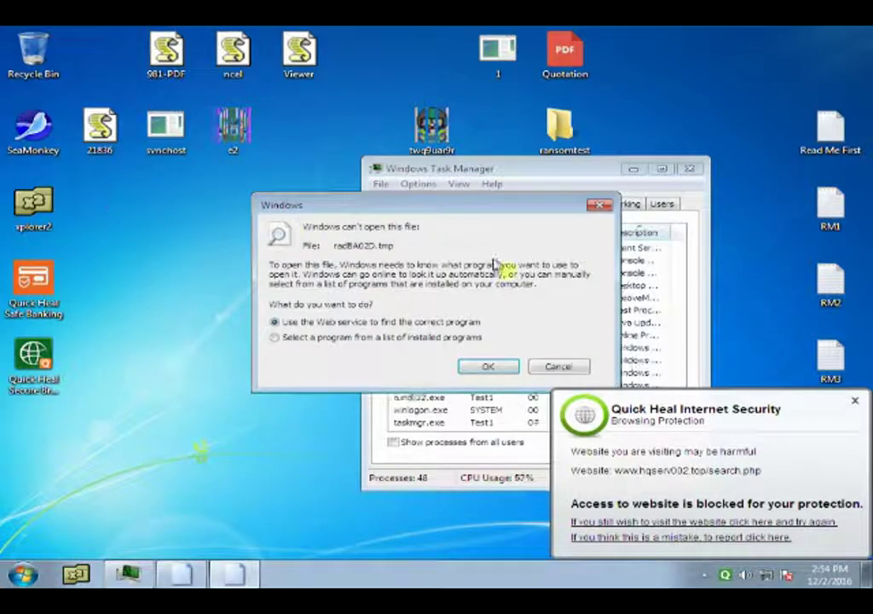
click(557, 366)
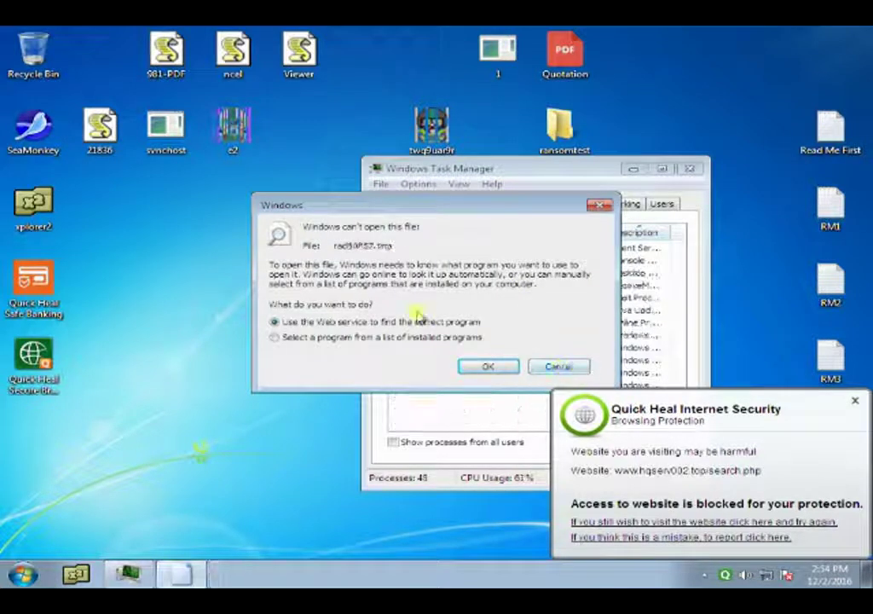
click(555, 366)
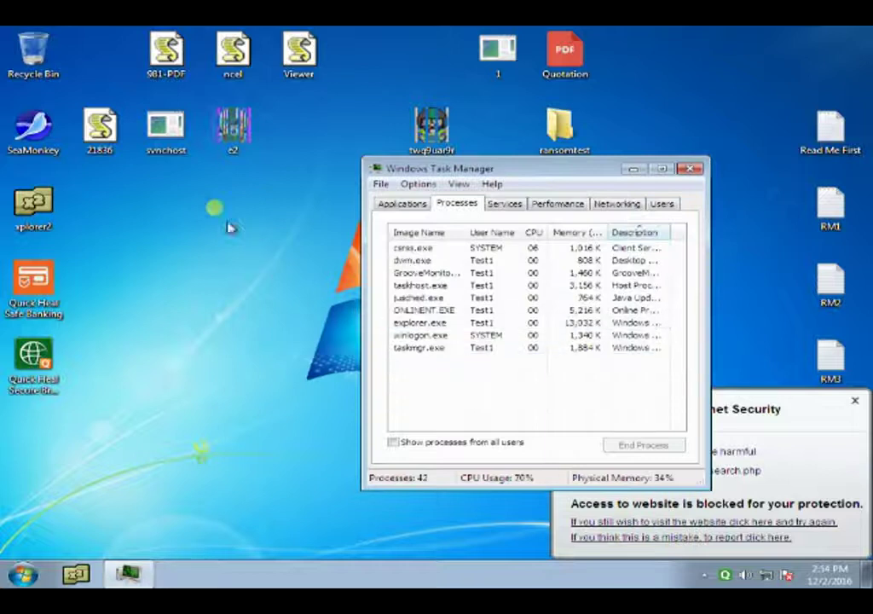
- Run the svnchost sample and block it as a possible new threat, and run the e2 sample
double_click(166, 136)
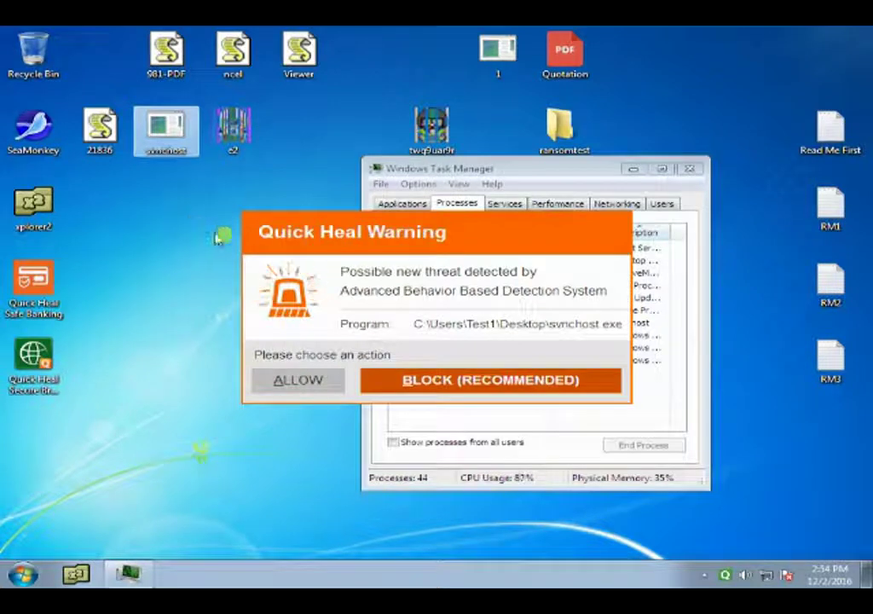
click(481, 380)
double_click(233, 130)
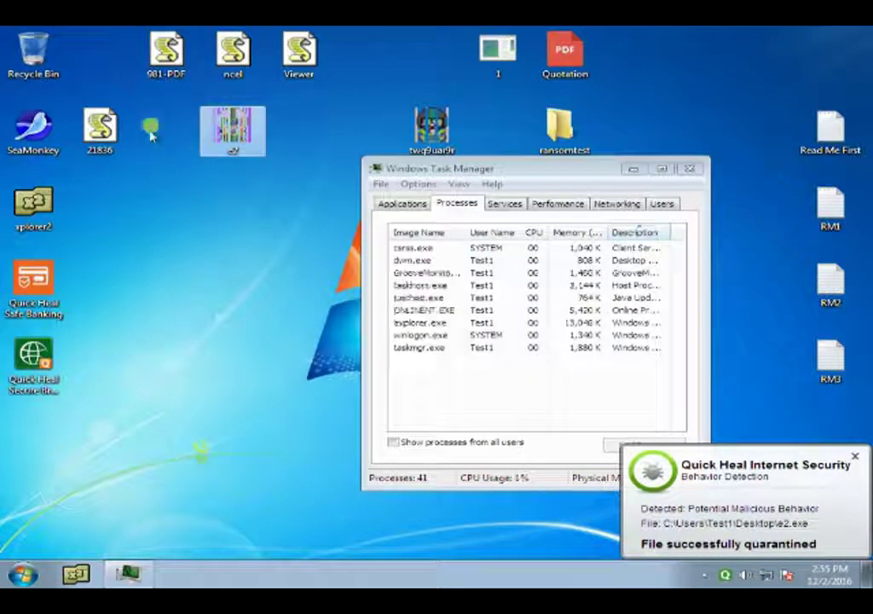
- Run the 981-PDF and ncel script samples from the desktop, and cancel the unknown-file dialog
click(166, 53)
double_click(166, 53)
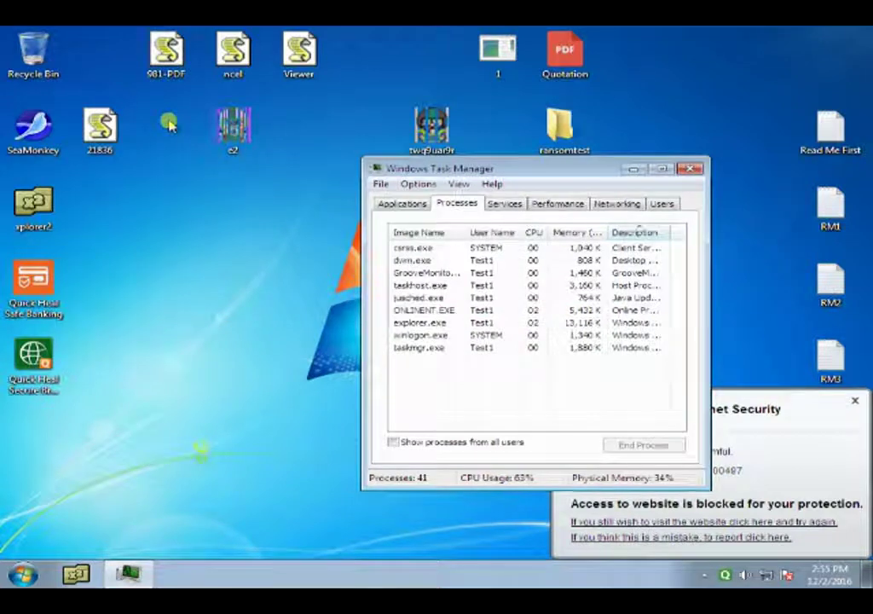
double_click(232, 53)
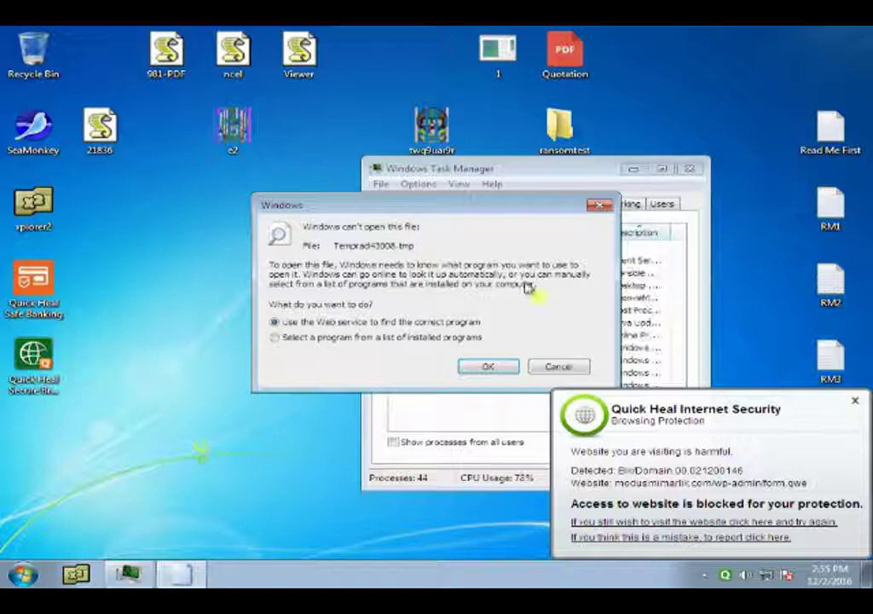
click(556, 364)
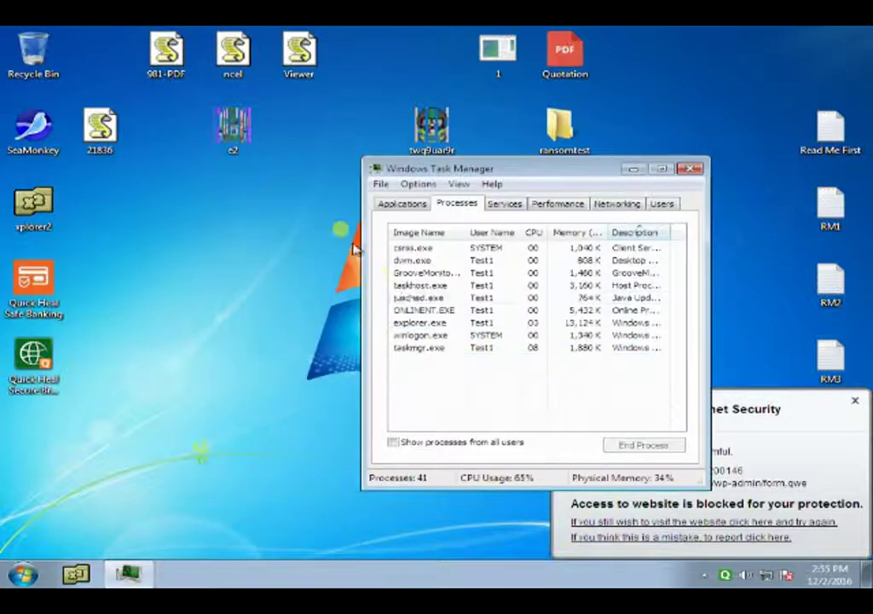
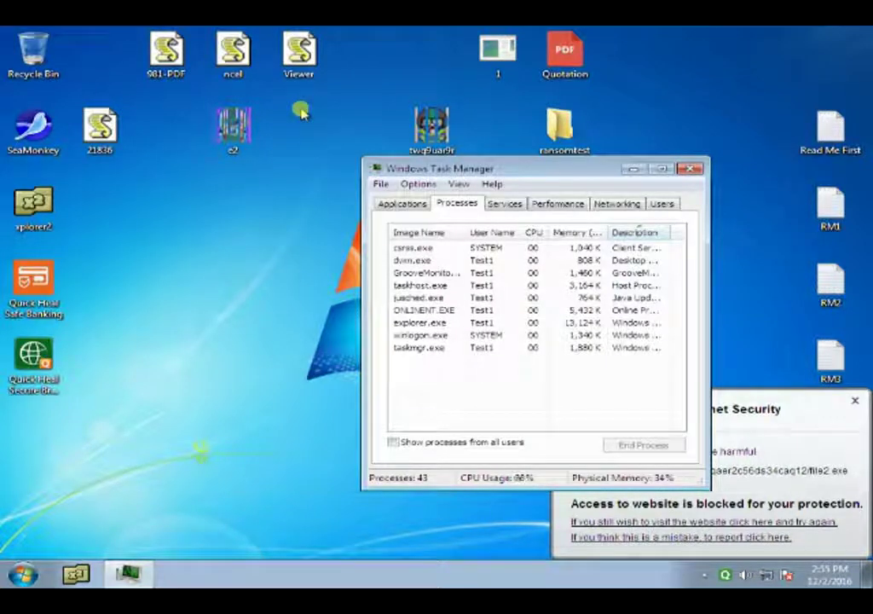
- Run the desktop sample named 1, and close the Host Process for Windows Tasks program that stopped working
click(479, 44)
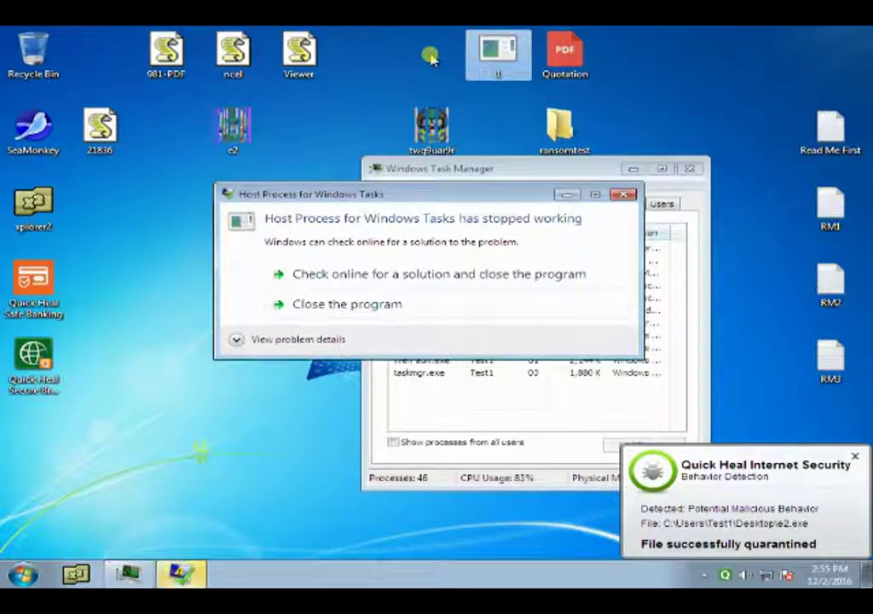
click(463, 305)
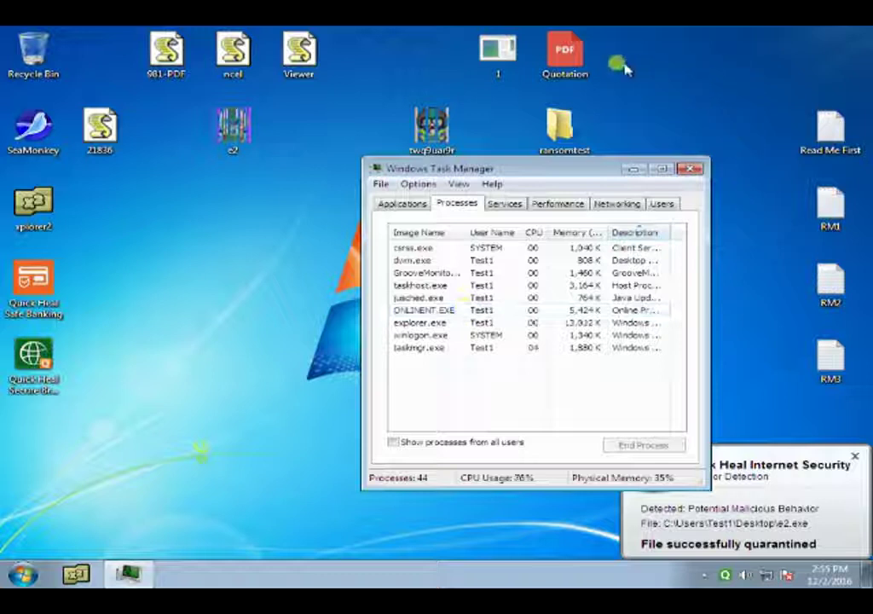
- Run the Quotation sample from the desktop and block it as a possible new threat
click(576, 66)
double_click(576, 66)
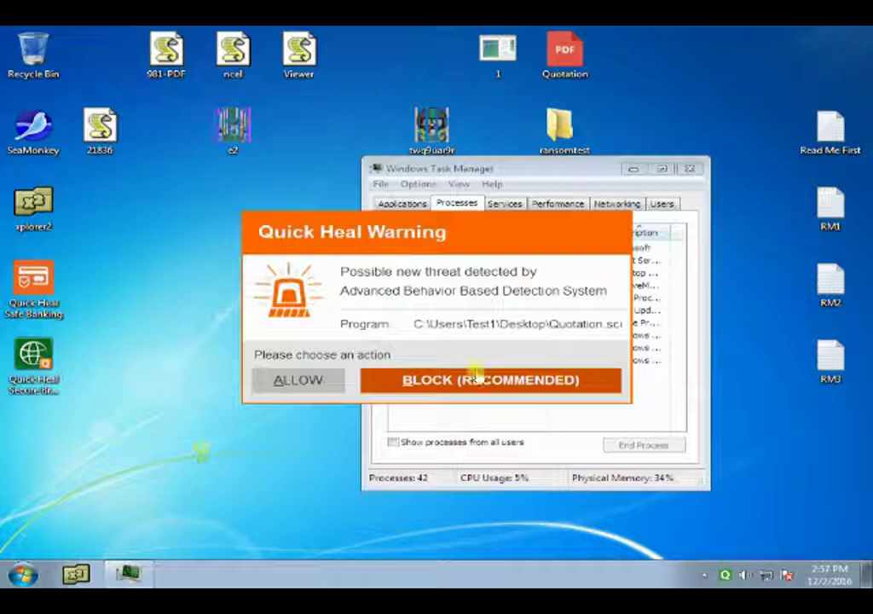
click(476, 380)
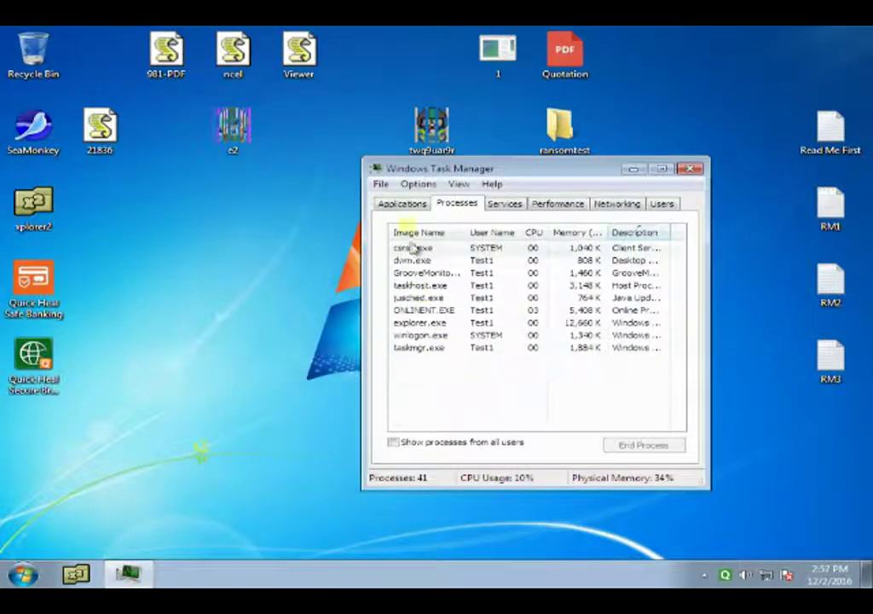
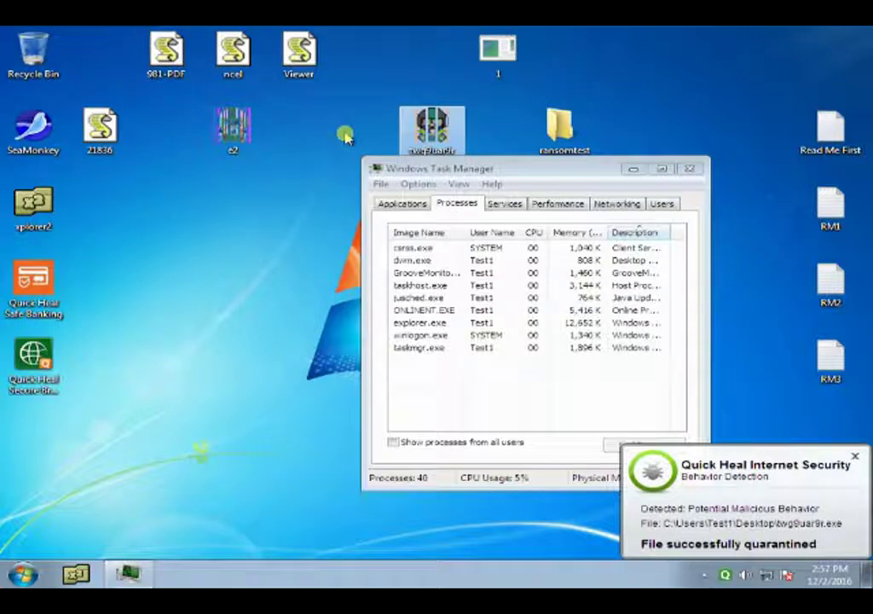
- Check Word document 45 in Test1's My Documents folder using xplorer², close it, and open the RM3 note on the desktop
click(75, 574)
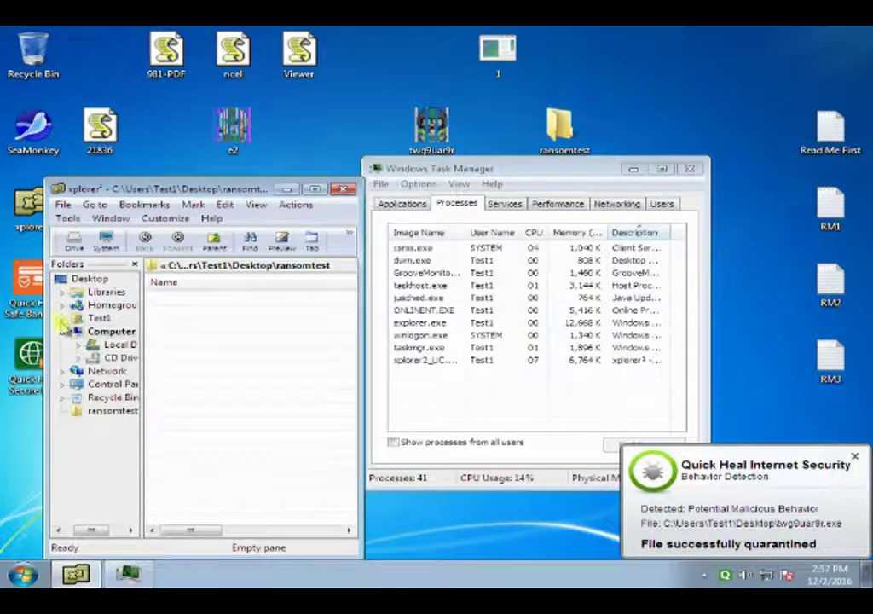
click(62, 319)
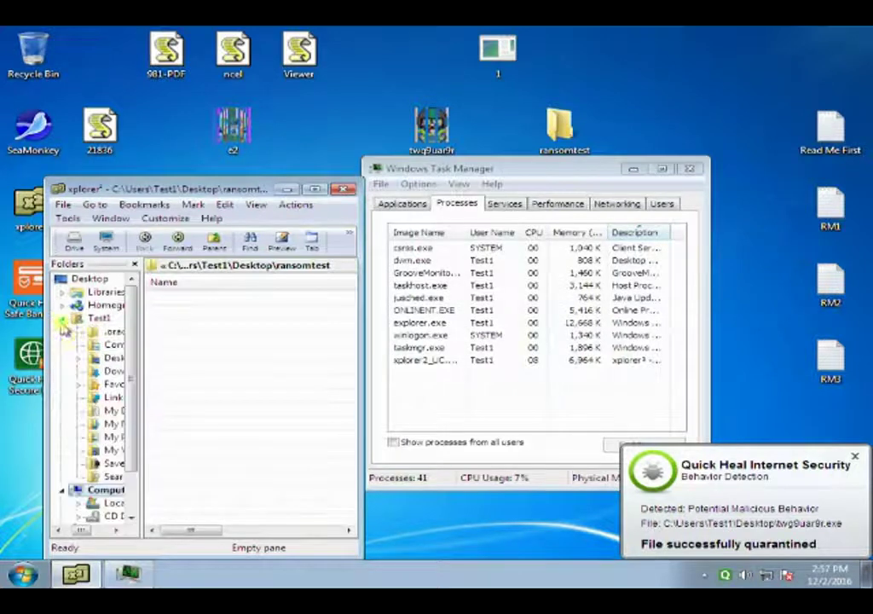
click(111, 414)
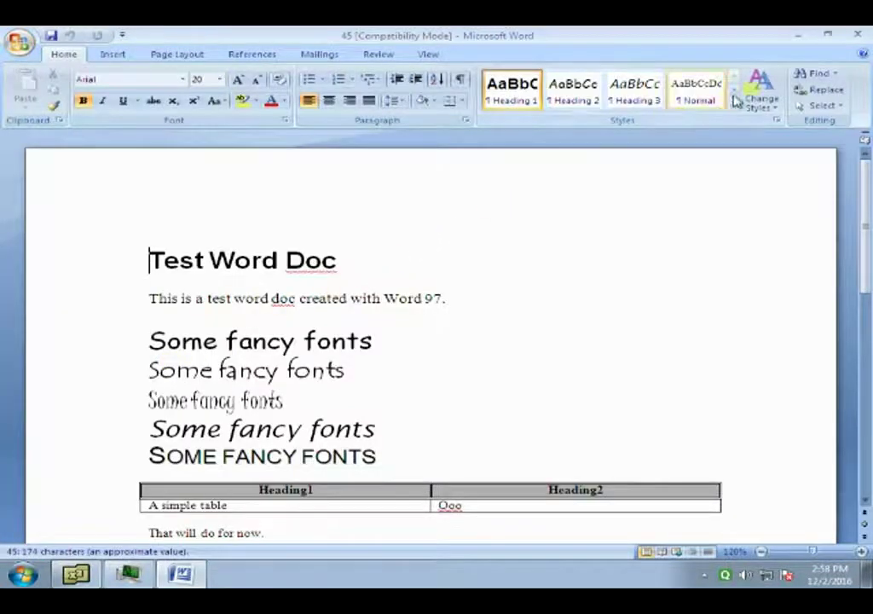
click(856, 34)
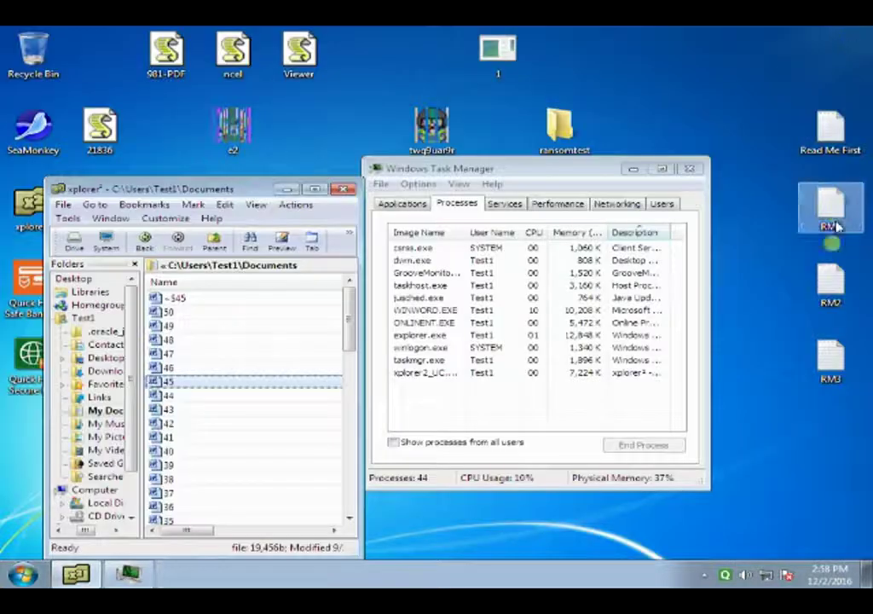
double_click(818, 354)
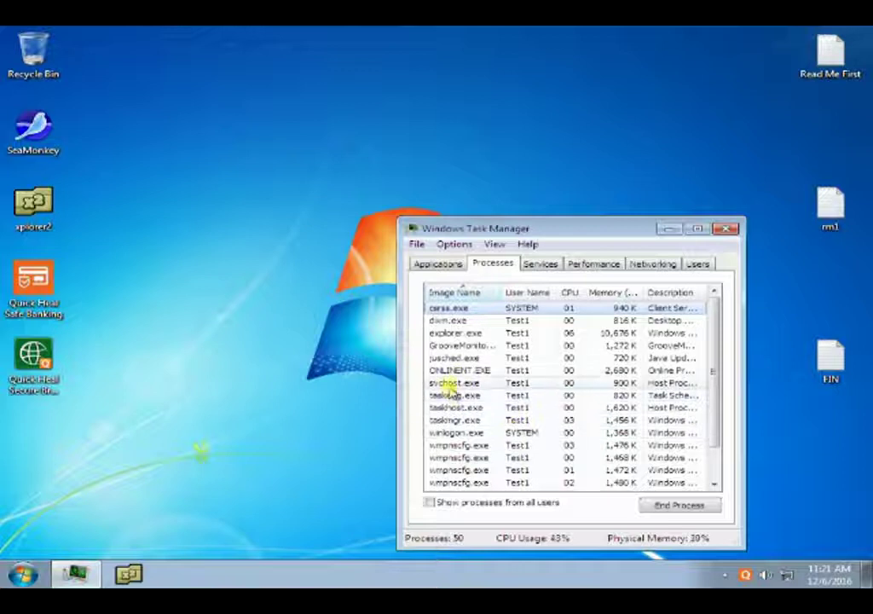
- Highlight the svchost.exe process running under Test1 in Task Manager, and read and close the Read Me First note
click(452, 385)
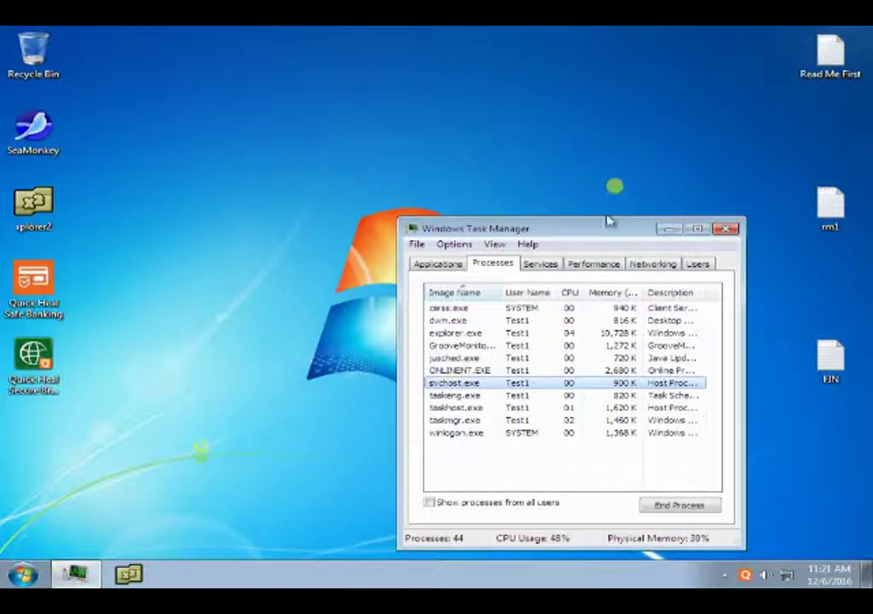
double_click(832, 58)
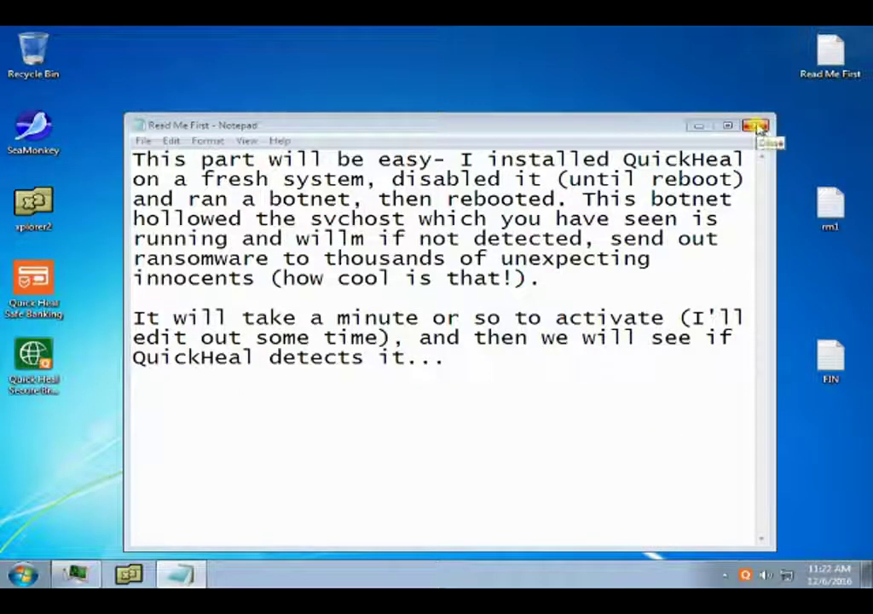
click(756, 126)
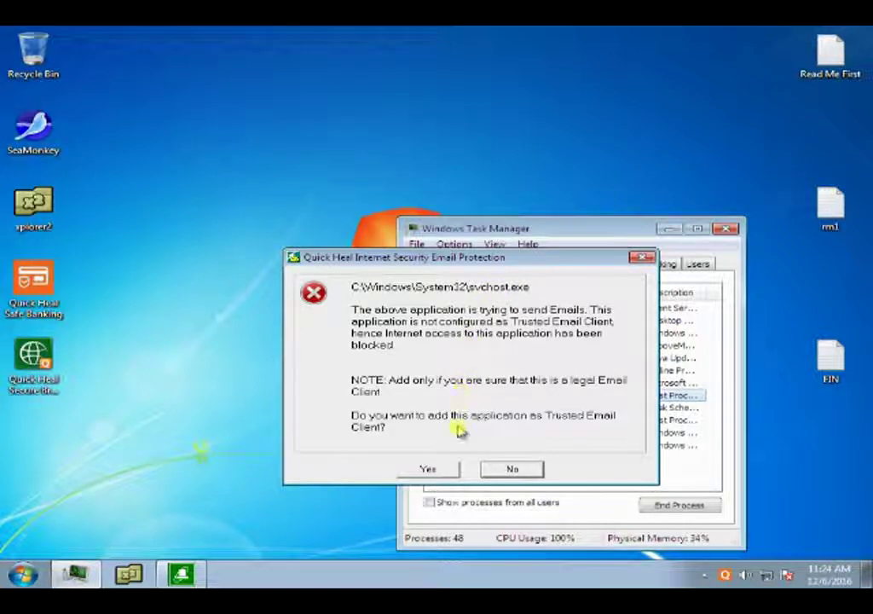
- Decline adding svchost.exe as a Trusted Email Client in the Quick Heal email protection alert
click(515, 468)
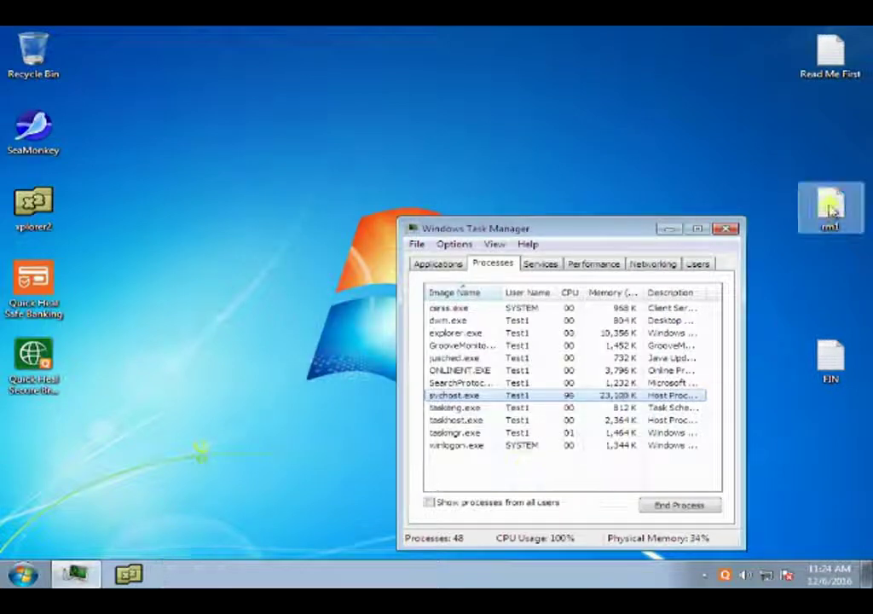